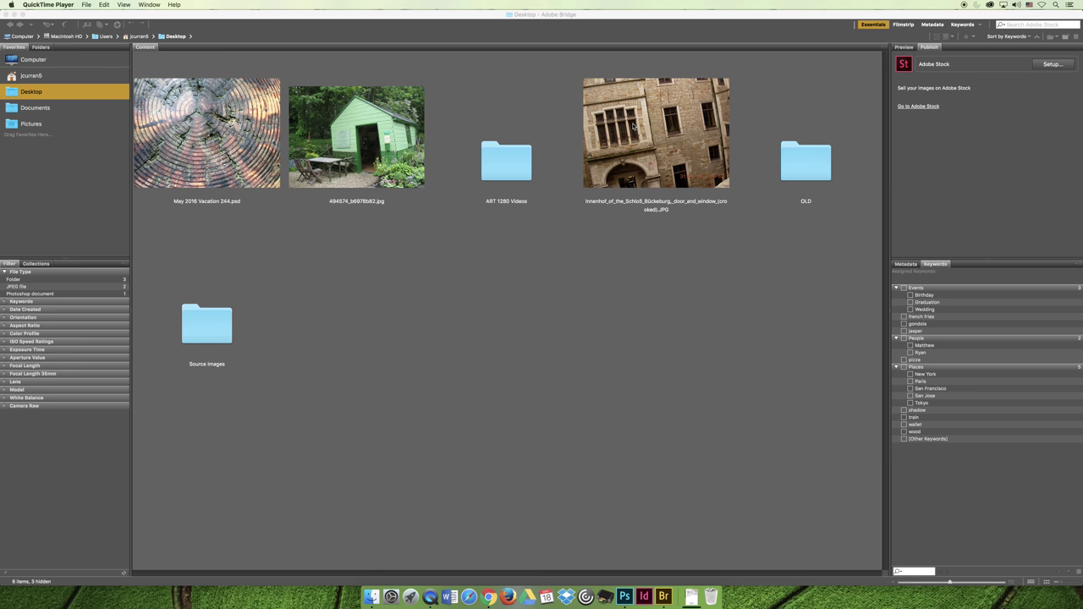
Open the crooked courtyard building photo in a maximized Camera Raw window with the Transform settings shown
{"action": "right_click", "coordinate": [677, 128]}
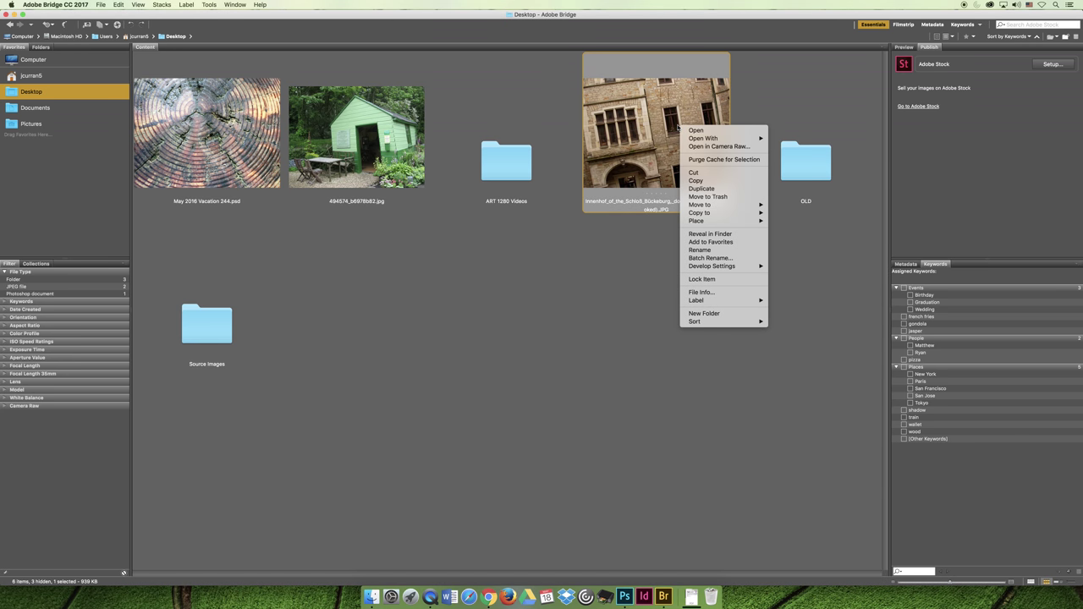
{"action": "left_click", "coordinate": [749, 149]}
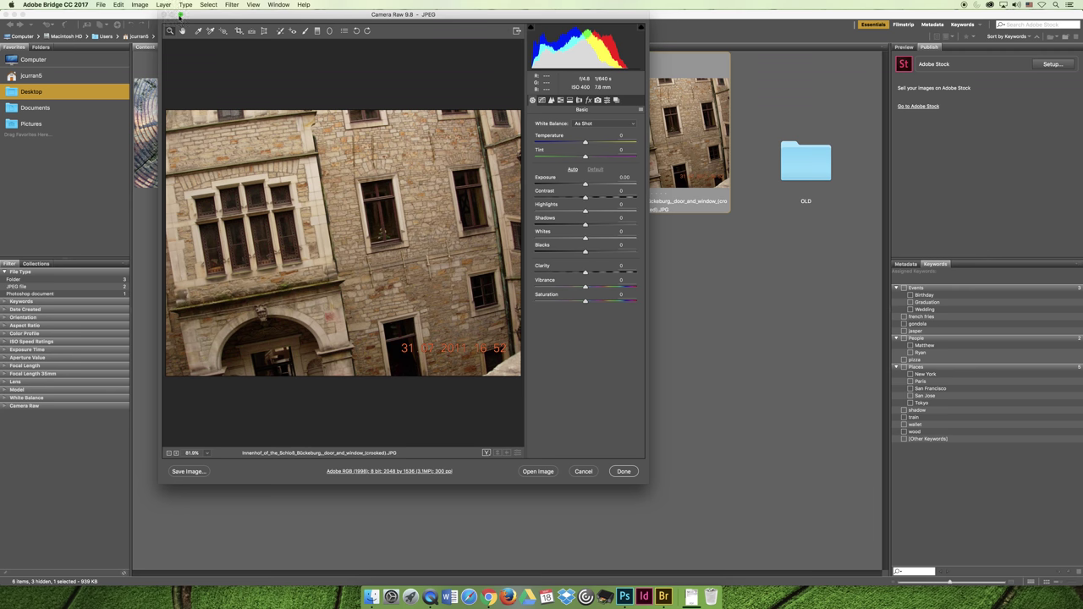
{"action": "left_click", "coordinate": [179, 14]}
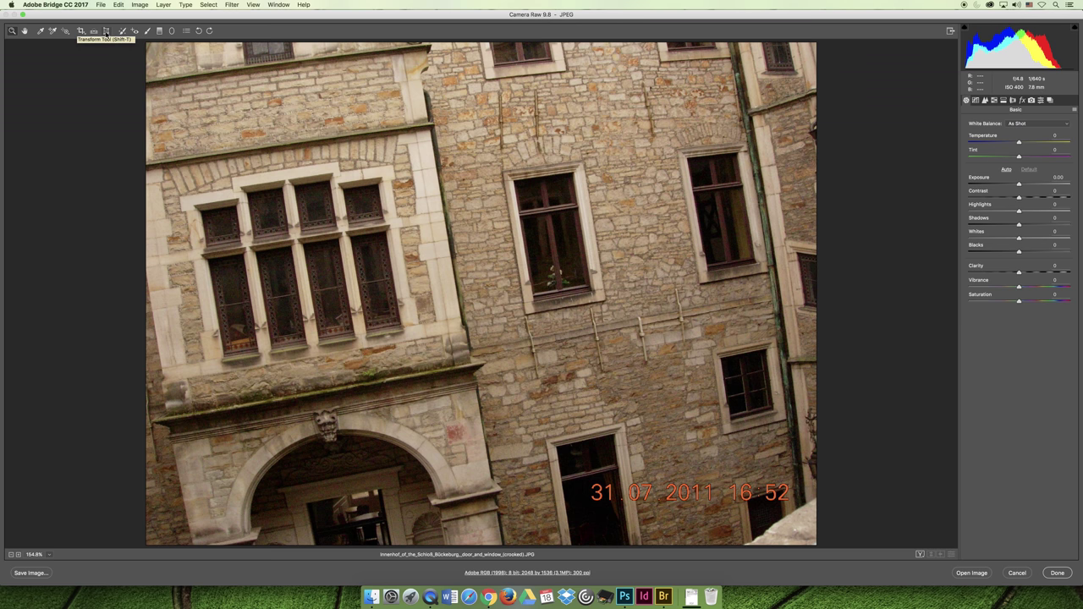
{"action": "left_click", "coordinate": [105, 31]}
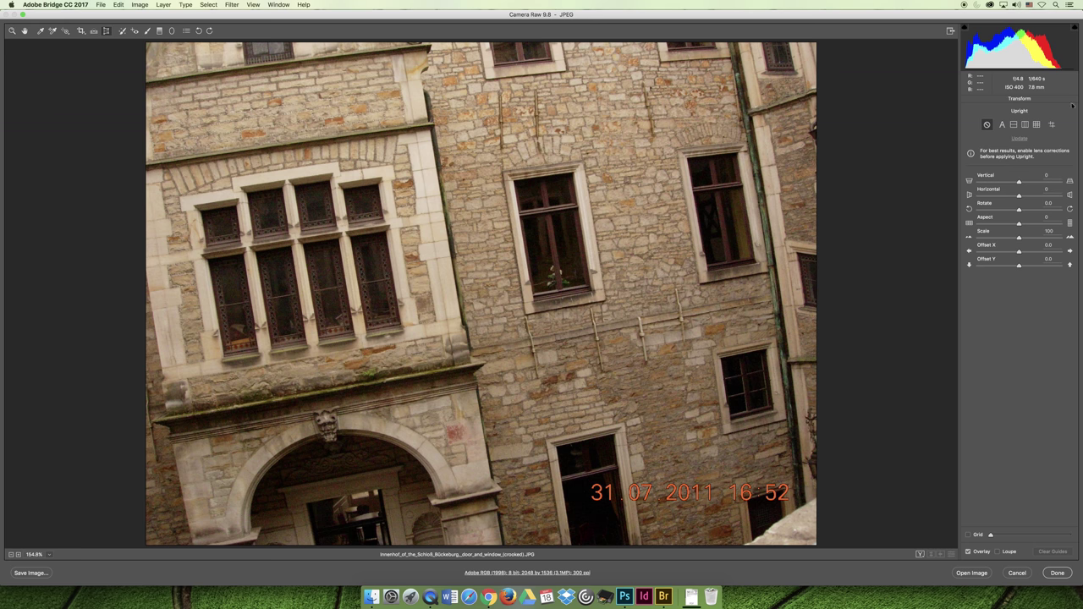
Preview the Upright Auto, Level, Vertical and Full corrections on the building, ending on Guided
{"action": "left_click", "coordinate": [1002, 125]}
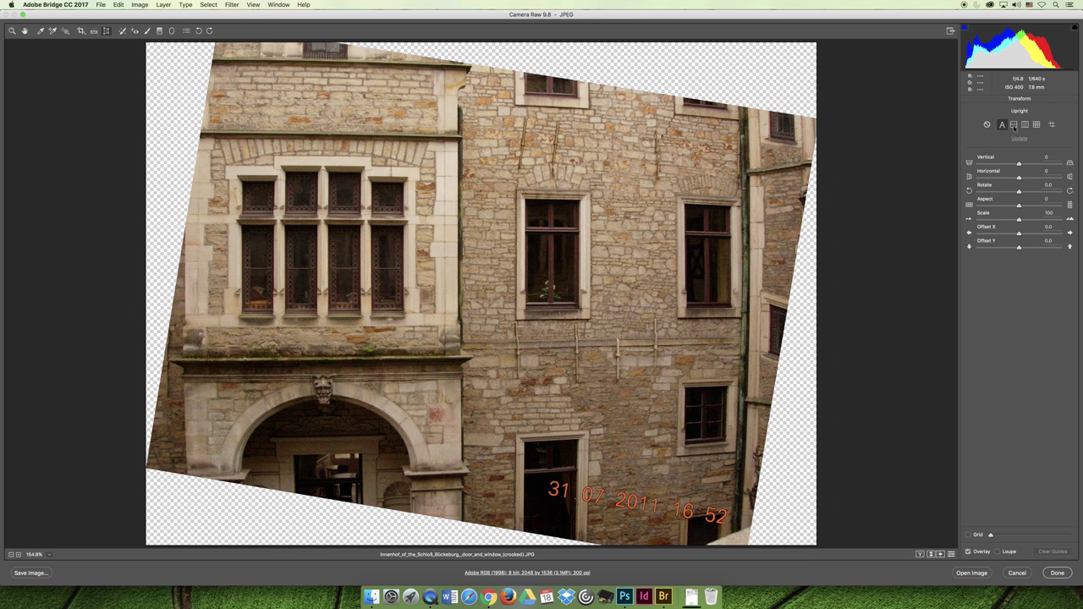
{"action": "left_click", "coordinate": [1012, 124]}
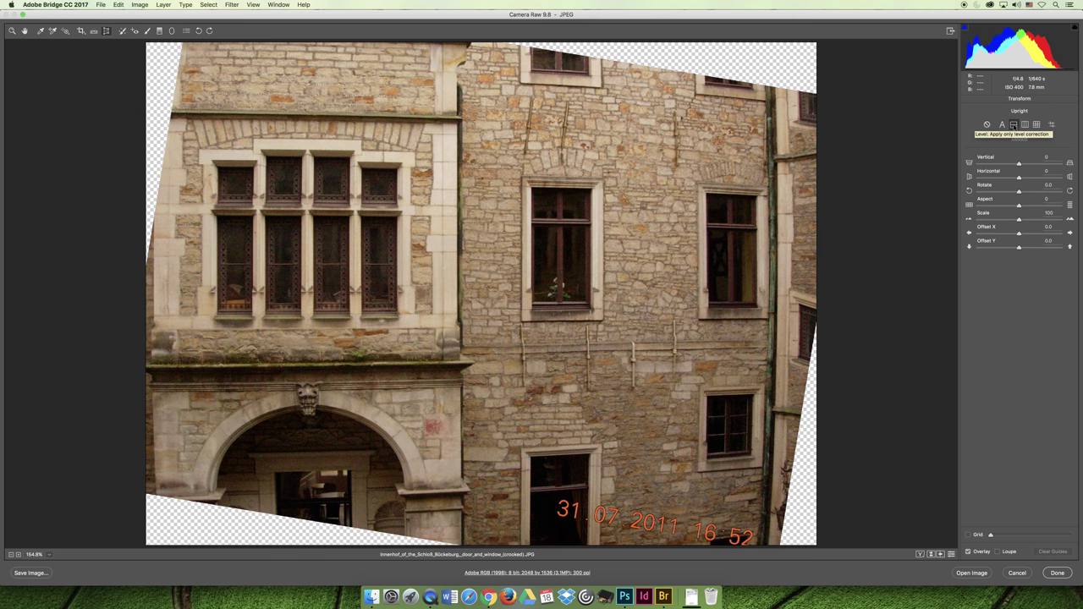
{"action": "left_click", "coordinate": [1024, 124]}
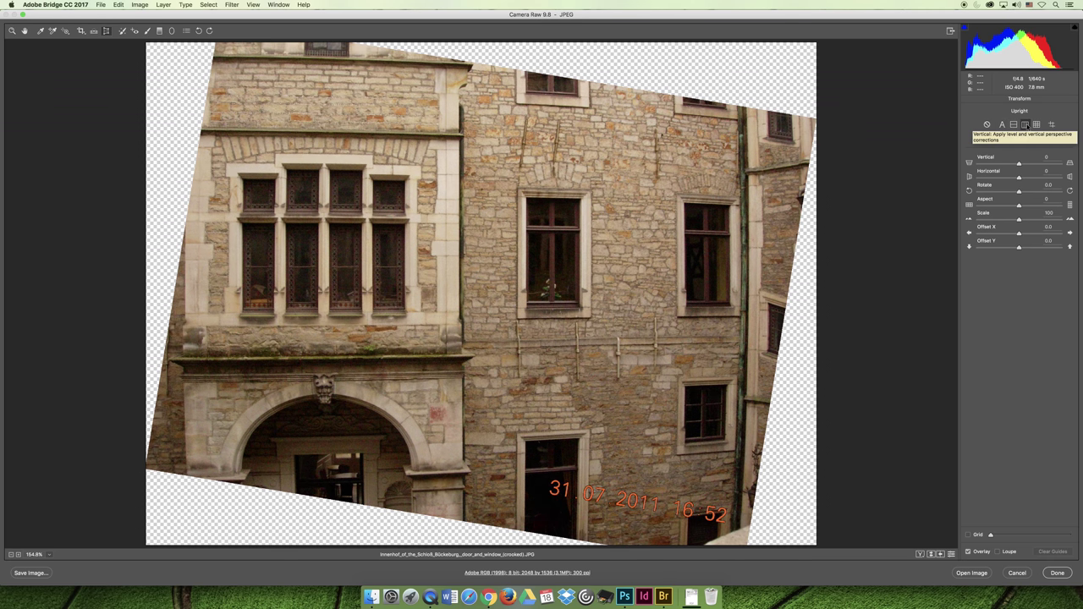
{"action": "left_click", "coordinate": [1036, 125]}
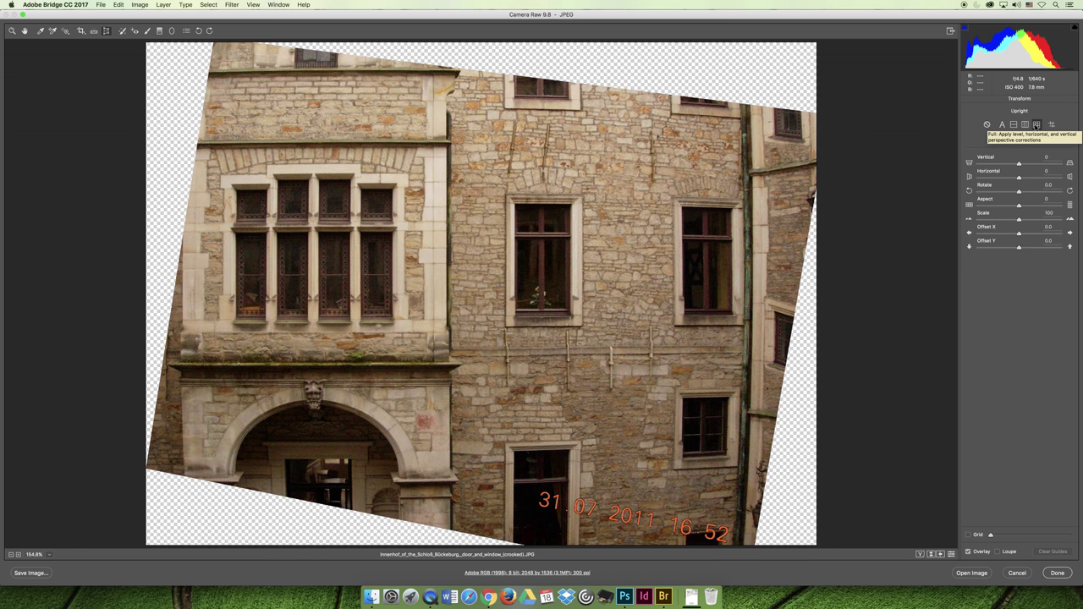
{"action": "left_click", "coordinate": [1051, 124]}
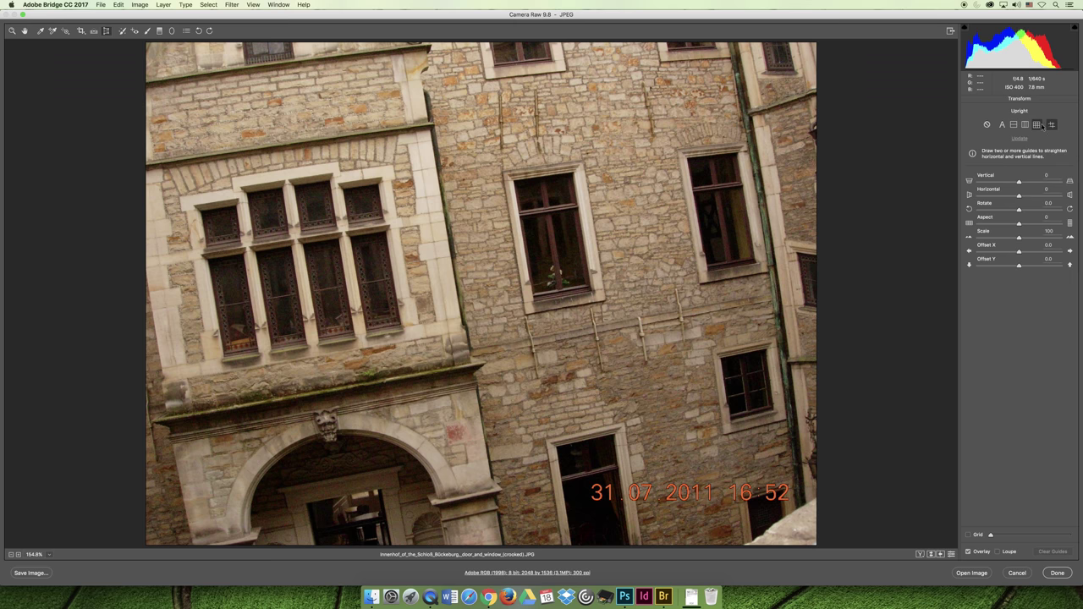
Reapply Auto upright and raise Scale to 138; try a guide line, then return to Auto
{"action": "left_click", "coordinate": [1037, 124]}
{"action": "left_click", "coordinate": [1024, 124]}
{"action": "left_click", "coordinate": [1012, 124]}
{"action": "left_click", "coordinate": [1001, 125]}
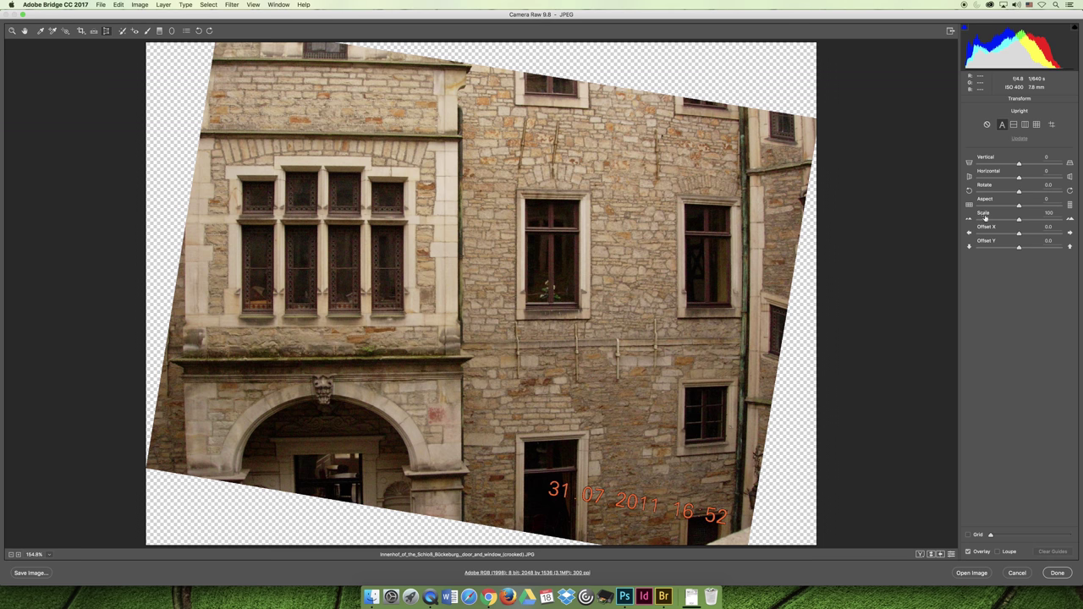
{"action": "left_click_drag", "start_coordinate": [1019, 220], "coordinate": [1050, 219]}
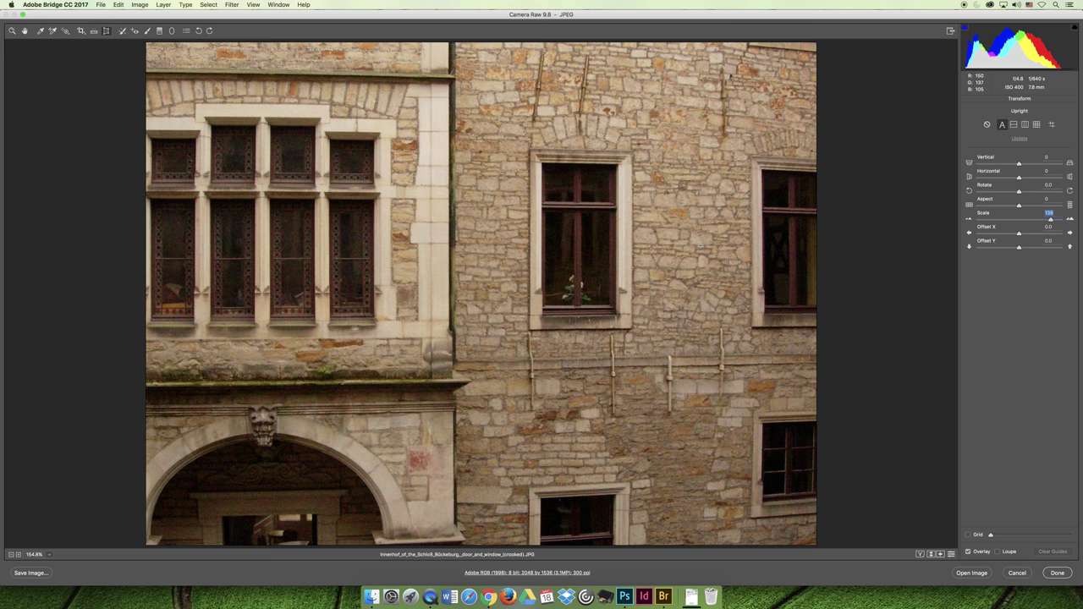
{"action": "left_click_drag", "start_coordinate": [672, 233], "coordinate": [700, 242]}
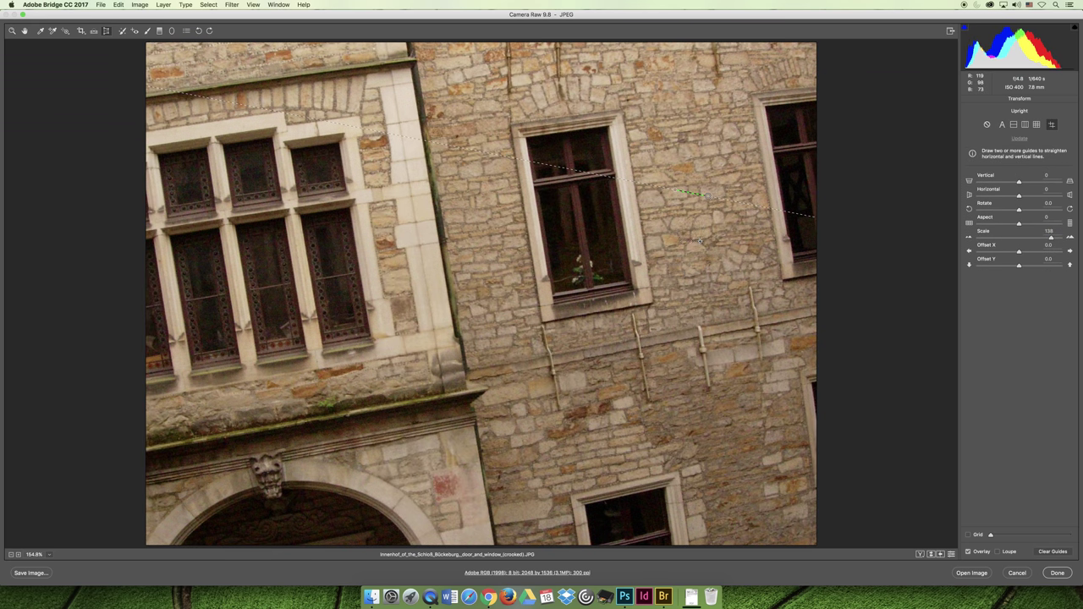
{"action": "key", "text": "shift+a"}
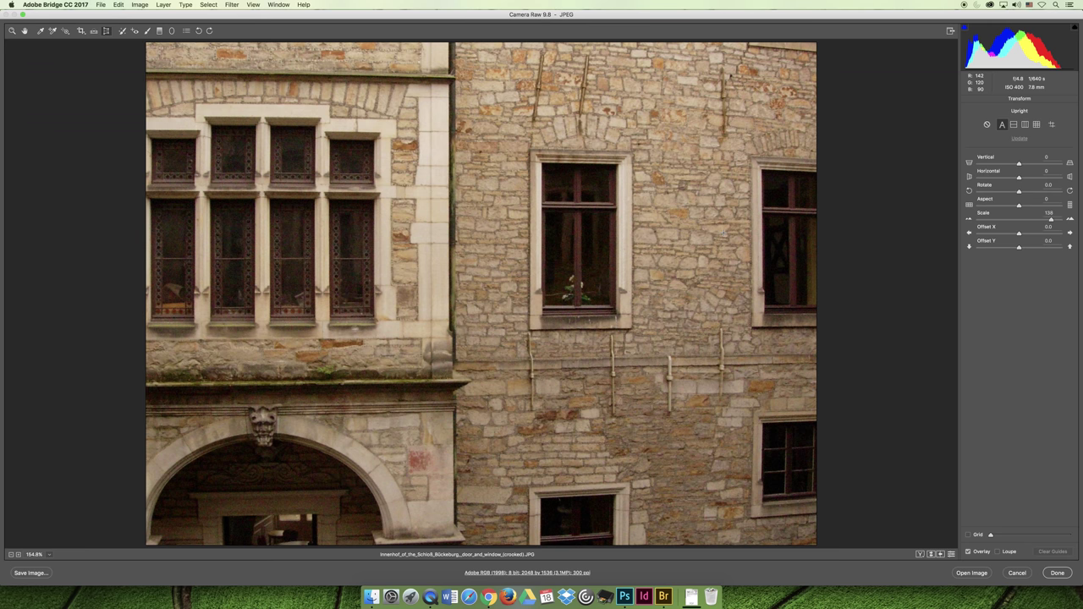
Close Camera Raw without keeping the building edits and purge the wood-grain photo's cached preview
{"action": "left_click", "coordinate": [1016, 573]}
{"action": "right_click", "coordinate": [204, 120]}
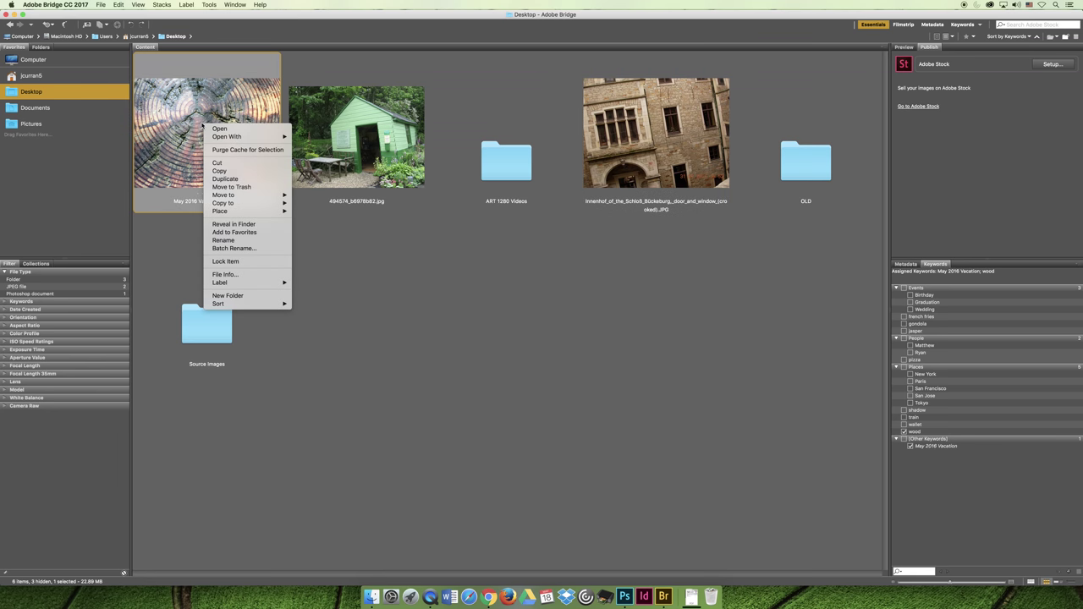
{"action": "mouse_move", "coordinate": [237, 138]}
{"action": "left_click", "coordinate": [216, 110]}
{"action": "right_click", "coordinate": [214, 119]}
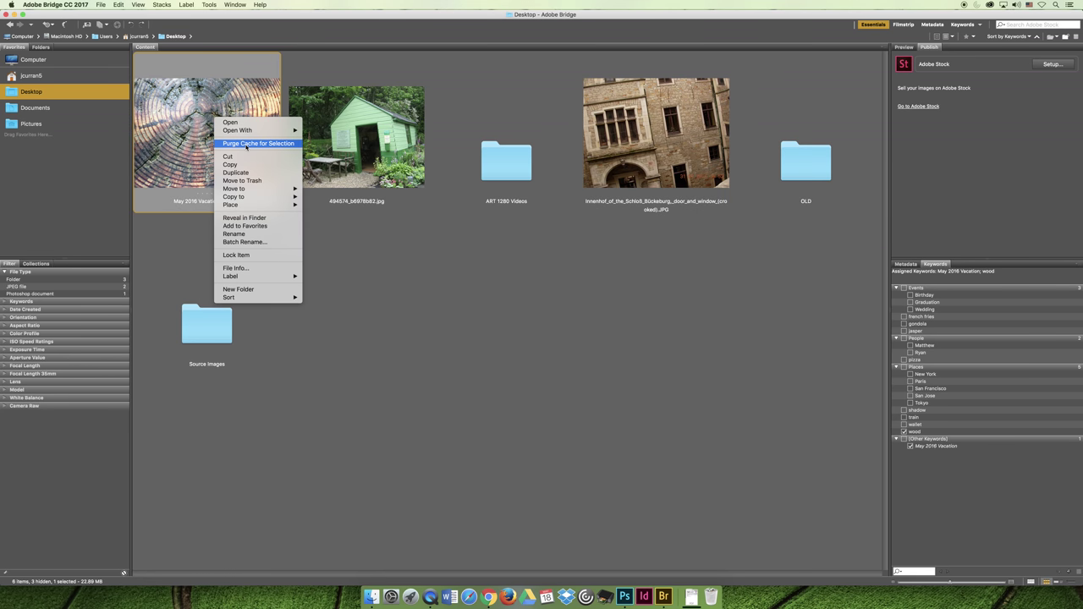
{"action": "left_click", "coordinate": [254, 143]}
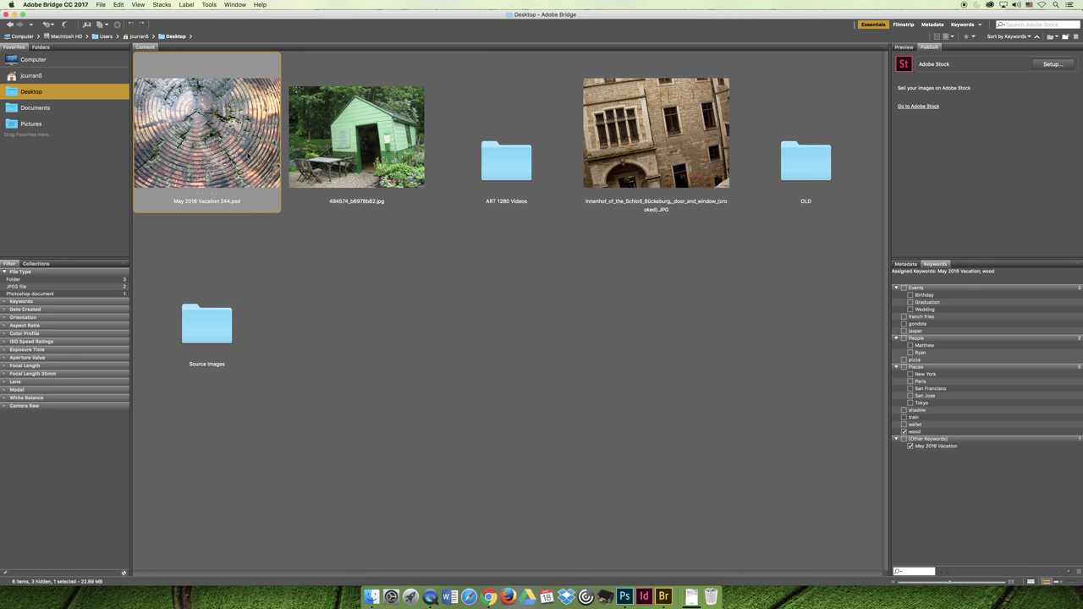
{"action": "right_click", "coordinate": [252, 156]}
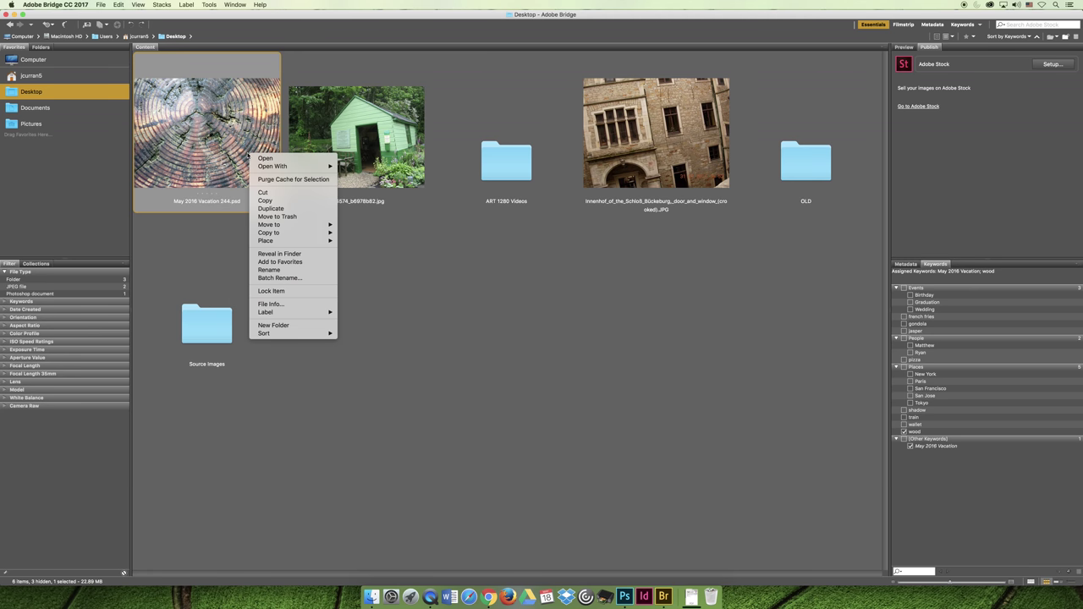
{"action": "left_click", "coordinate": [448, 247]}
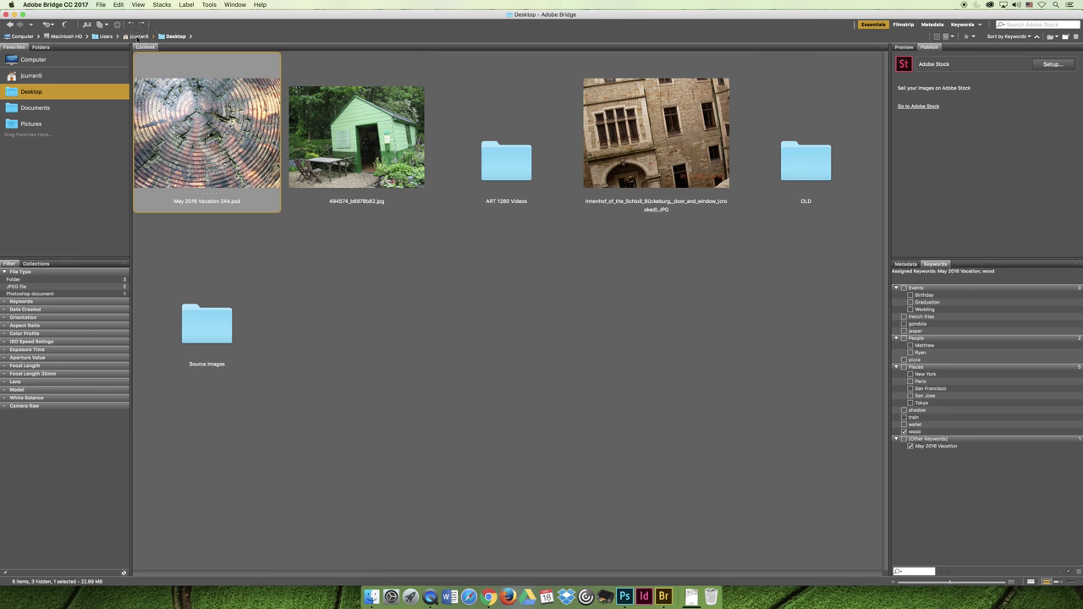
In the Desktop's Source Images folder, open May 2016 Vacation 244.JPG in Camera Raw
{"action": "left_click", "coordinate": [169, 36]}
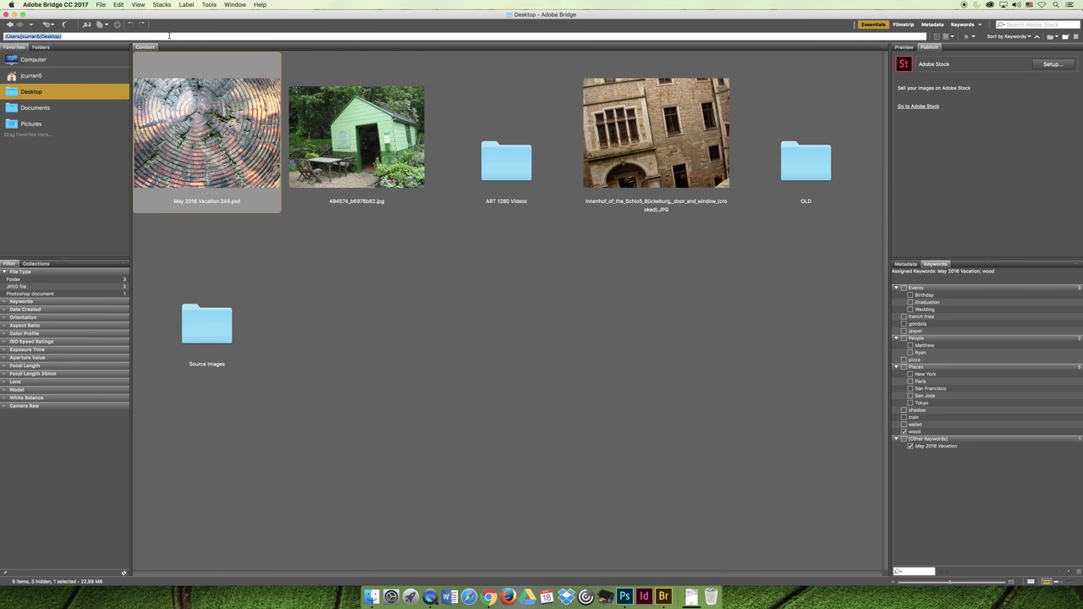
{"action": "left_click", "coordinate": [31, 124]}
{"action": "left_click", "coordinate": [32, 93]}
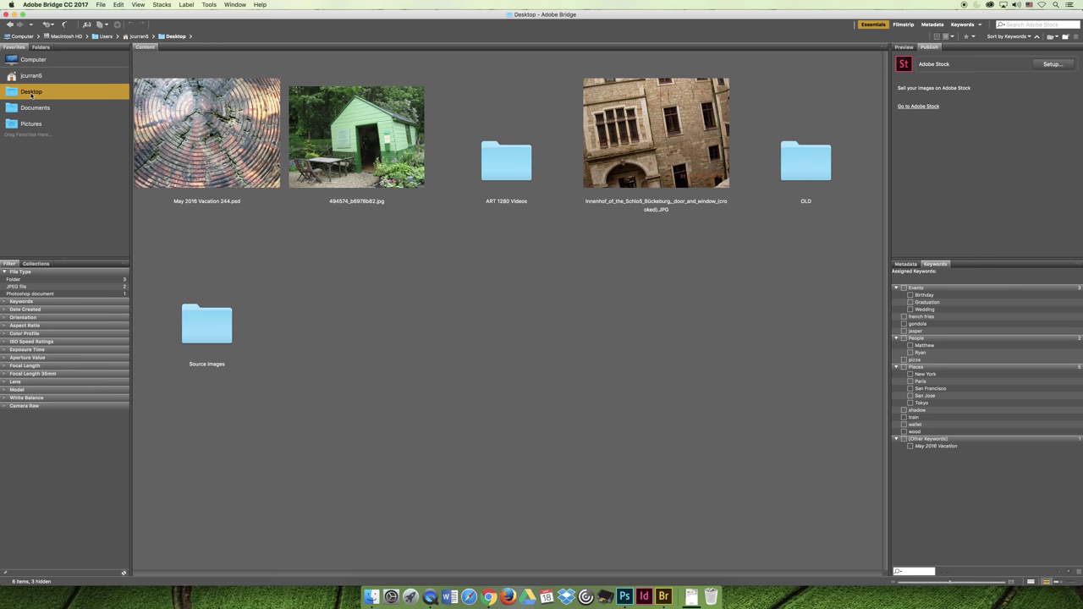
{"action": "double_click", "coordinate": [212, 330]}
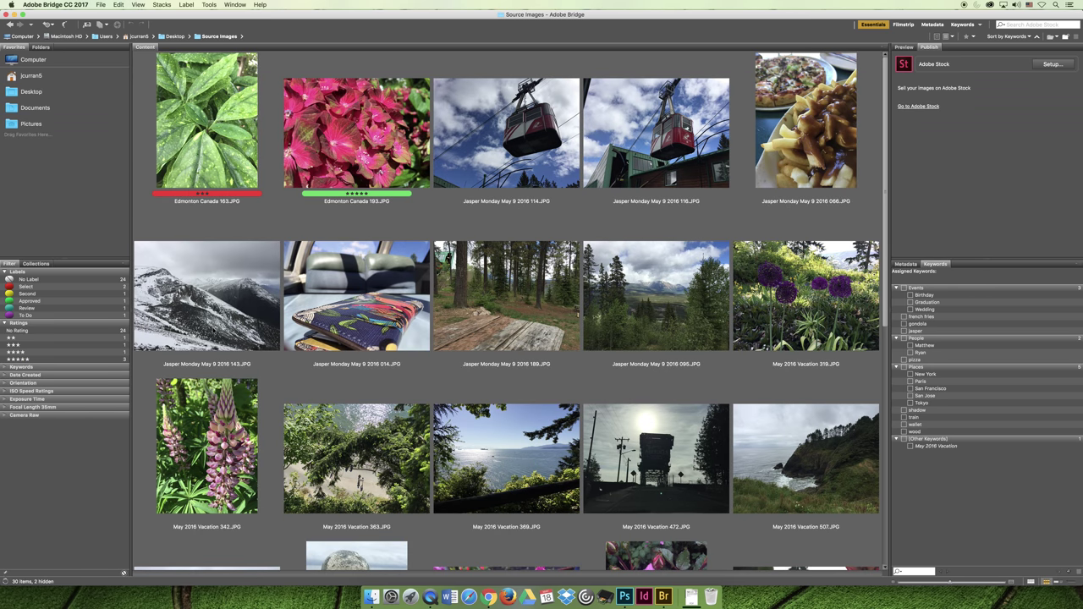
{"action": "scroll", "coordinate": [423, 334], "scroll_direction": "down", "scroll_amount": 5}
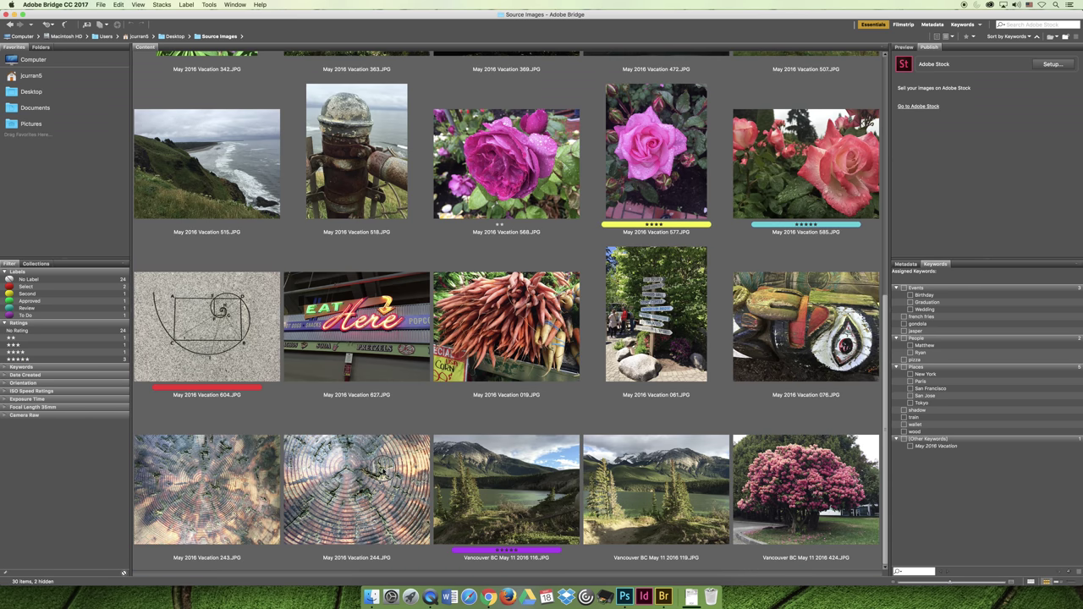
{"action": "left_click", "coordinate": [381, 470]}
{"action": "right_click", "coordinate": [381, 471]}
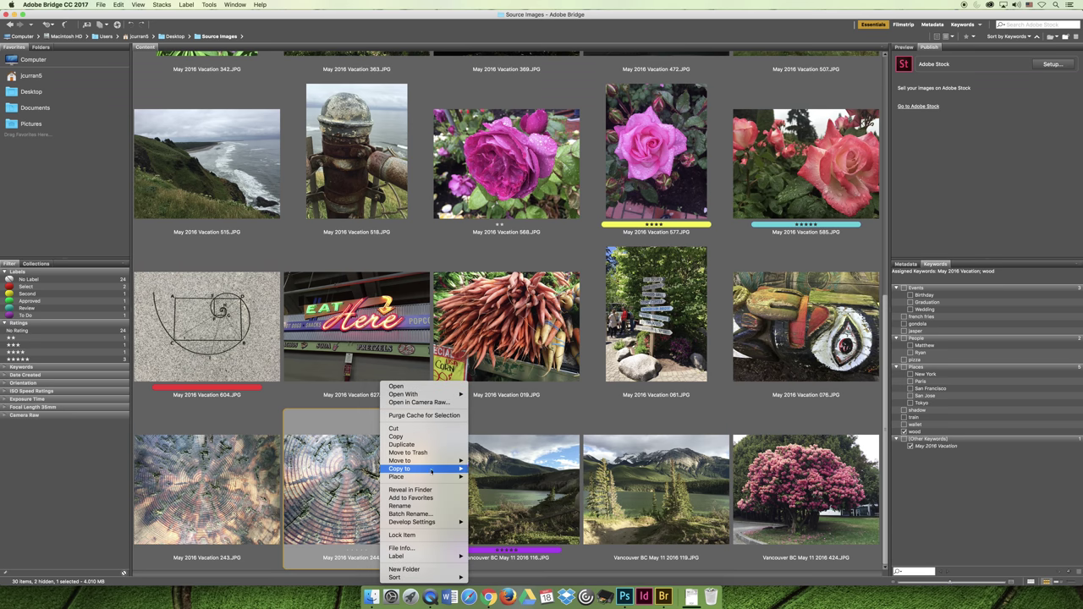
{"action": "left_click", "coordinate": [442, 403]}
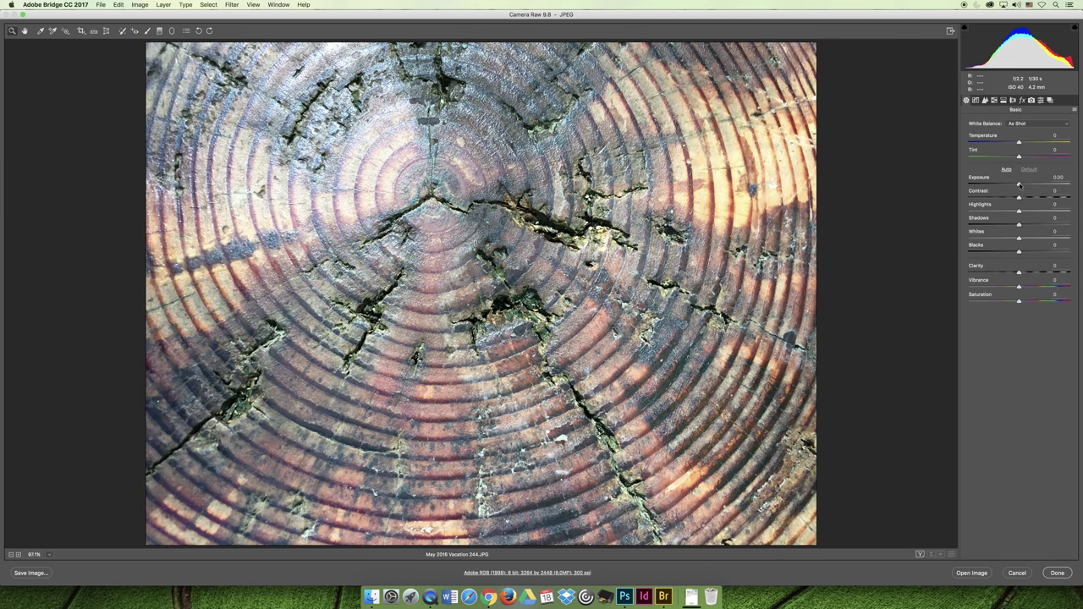
Test darkening the Exposure, then reset it to 0.00
{"action": "mouse_move", "coordinate": [1019, 184]}
{"action": "left_mouse_down"}
{"action": "mouse_move", "coordinate": [992, 185]}
{"action": "mouse_move", "coordinate": [1048, 184]}
{"action": "mouse_move", "coordinate": [1019, 184]}
{"action": "left_mouse_up"}
{"action": "double_click", "coordinate": [1018, 184]}
Raise the Detail tab's Sharpening Amount to 71
{"action": "left_click", "coordinate": [977, 100]}
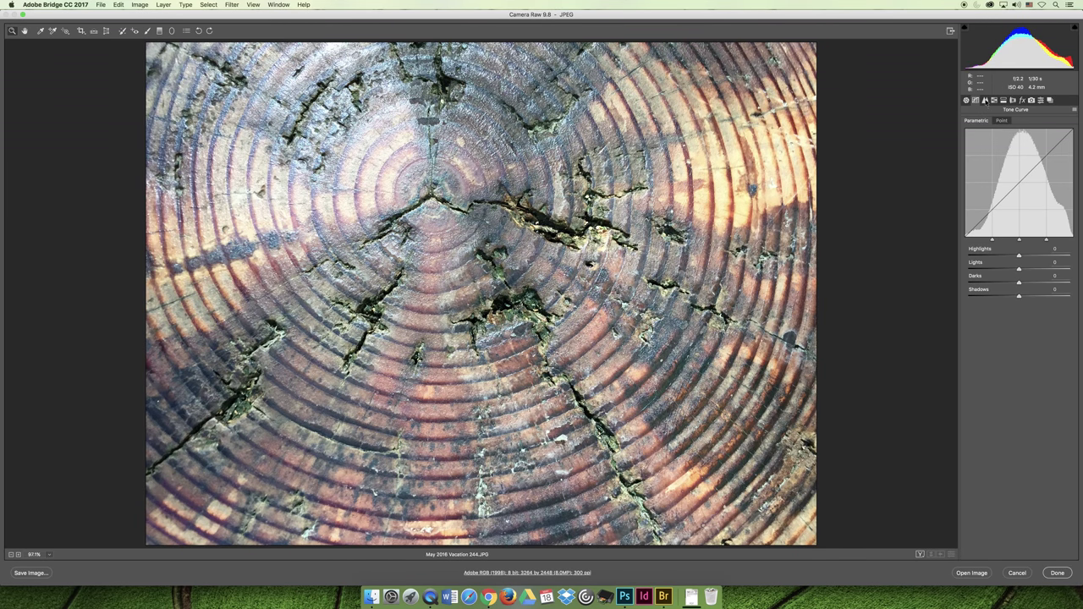
{"action": "left_click", "coordinate": [985, 99]}
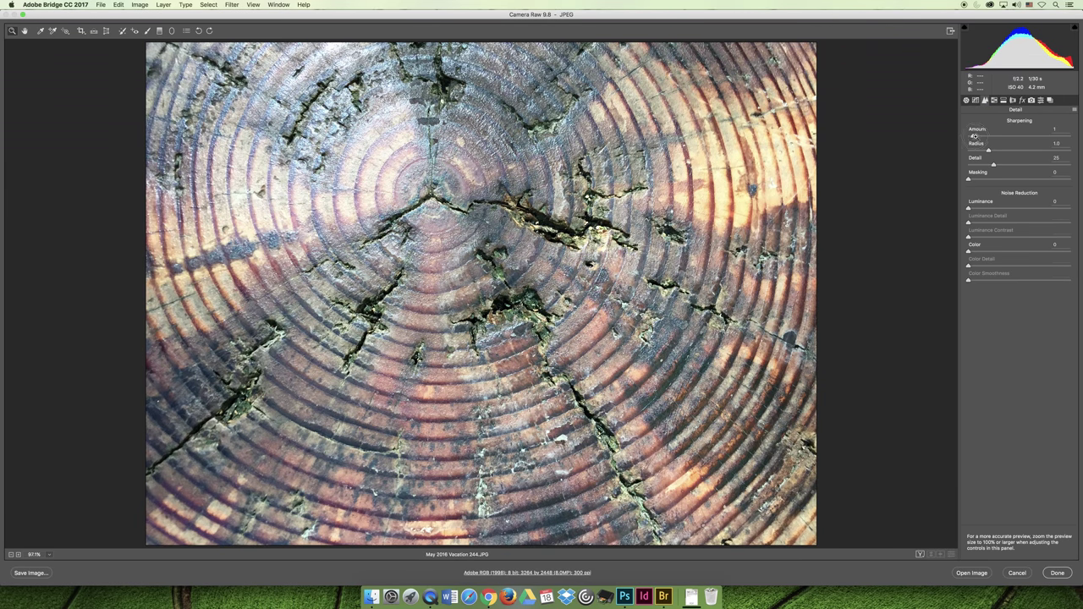
{"action": "left_click_drag", "start_coordinate": [969, 136], "coordinate": [1024, 151]}
{"action": "left_click", "coordinate": [994, 99]}
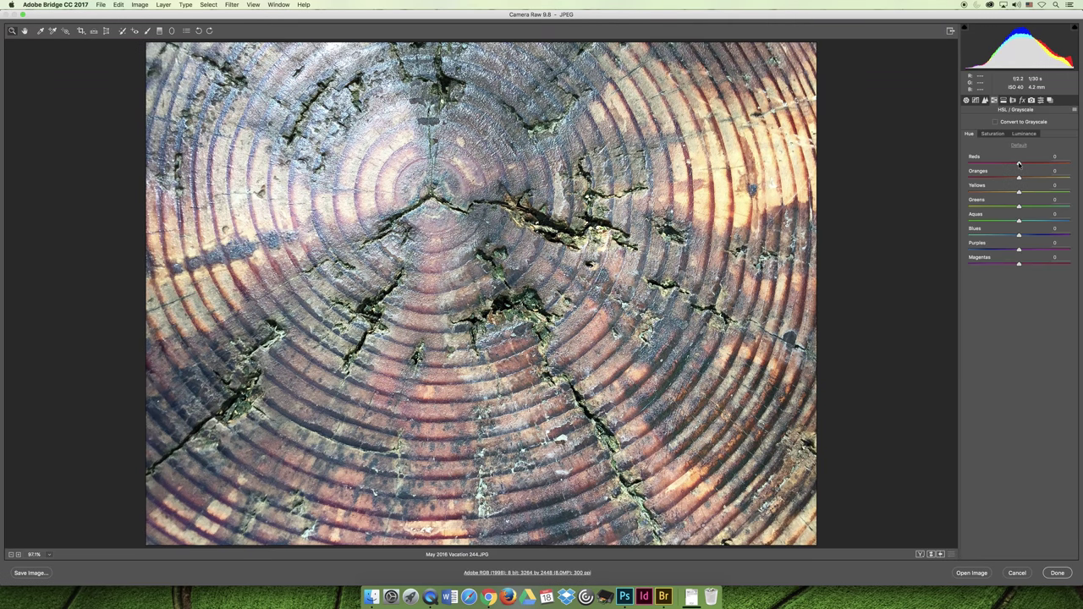
Shift the Reds hue to +100 and Oranges to +48, then apply with Done
{"action": "left_click_drag", "start_coordinate": [1019, 165], "coordinate": [1042, 183]}
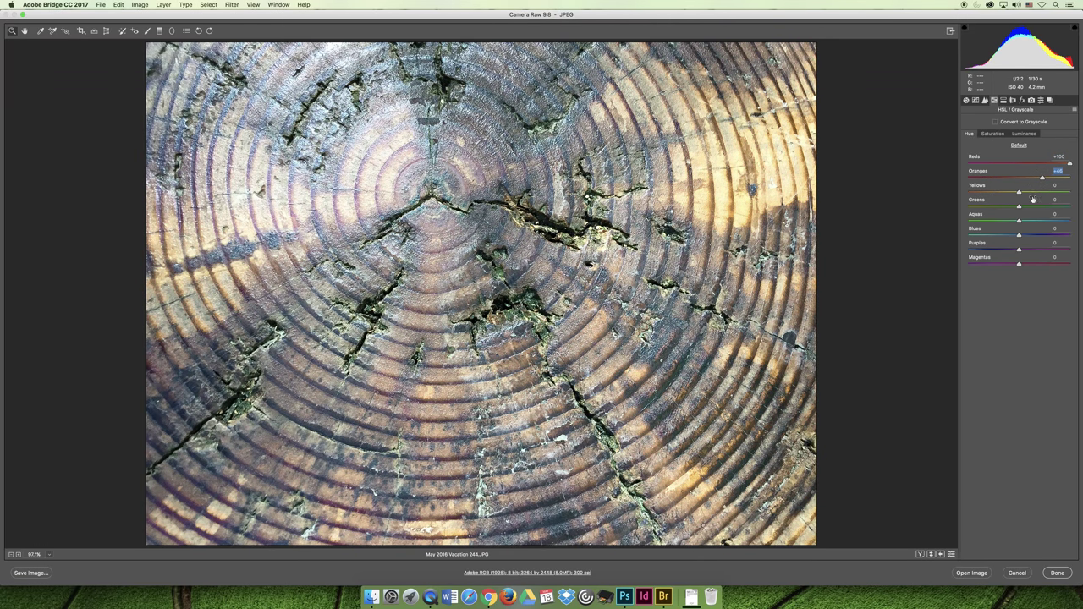
{"action": "left_click", "coordinate": [1057, 573]}
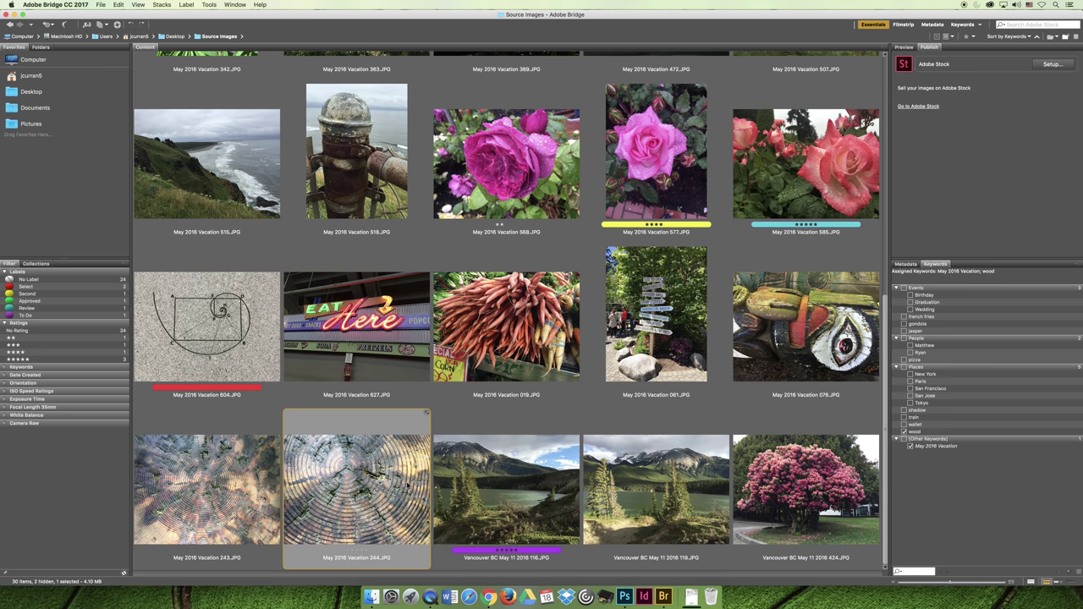
Reopen the wood photo, set Split Toning Highlights Saturation to 43, and open it in Photoshop
{"action": "right_click", "coordinate": [406, 485]}
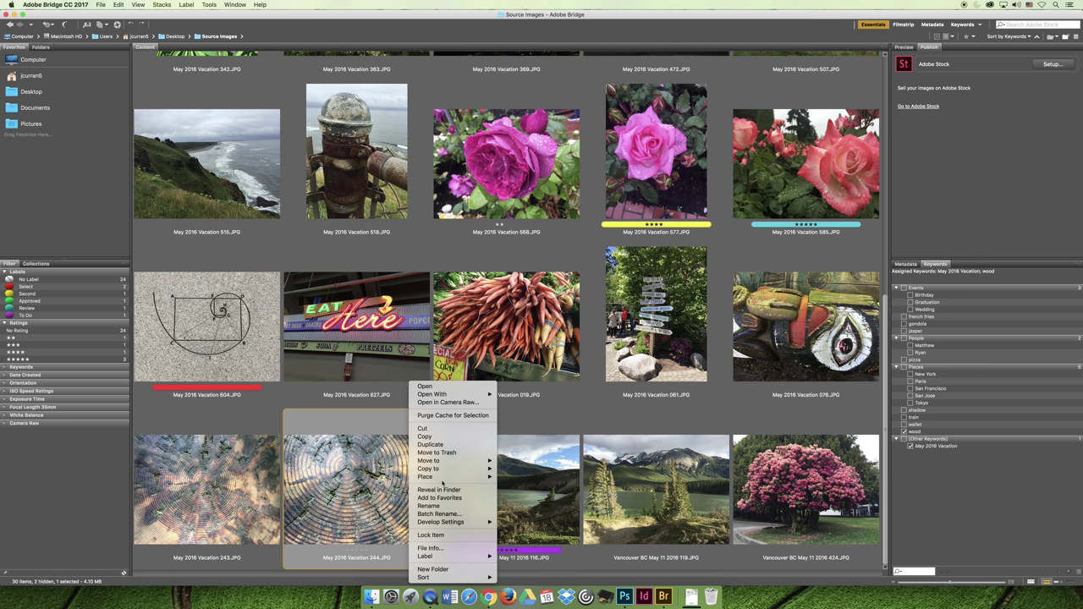
{"action": "left_click", "coordinate": [480, 408]}
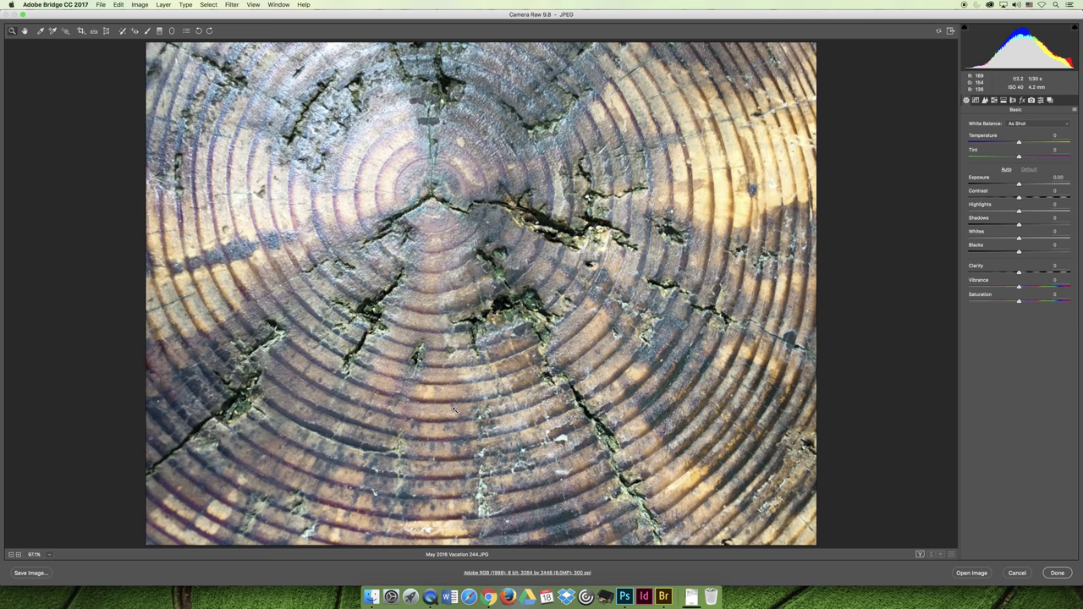
{"action": "left_click", "coordinate": [994, 100]}
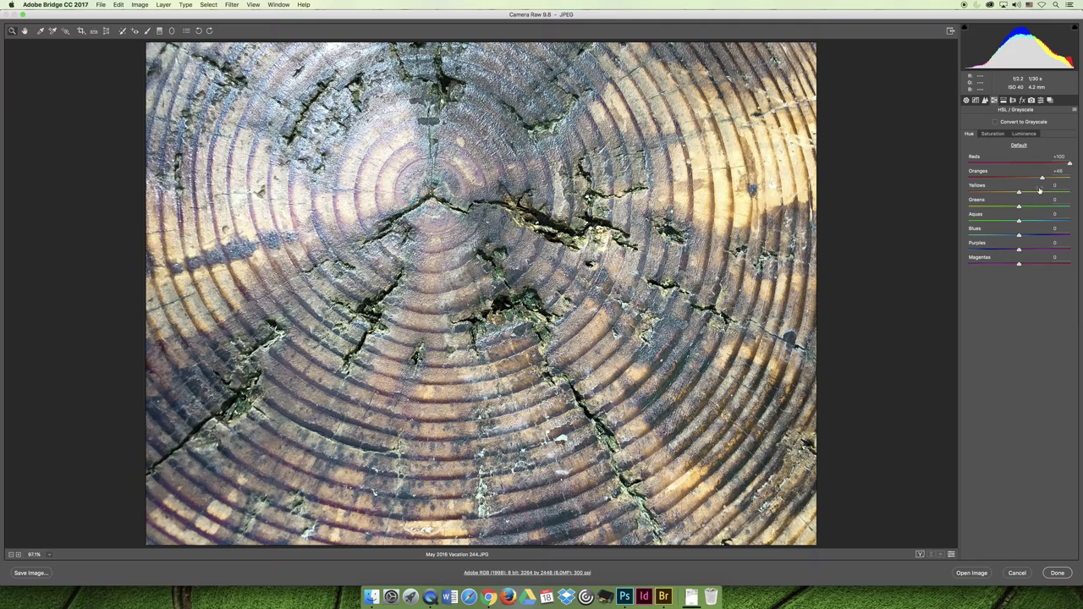
{"action": "left_click", "coordinate": [1004, 100]}
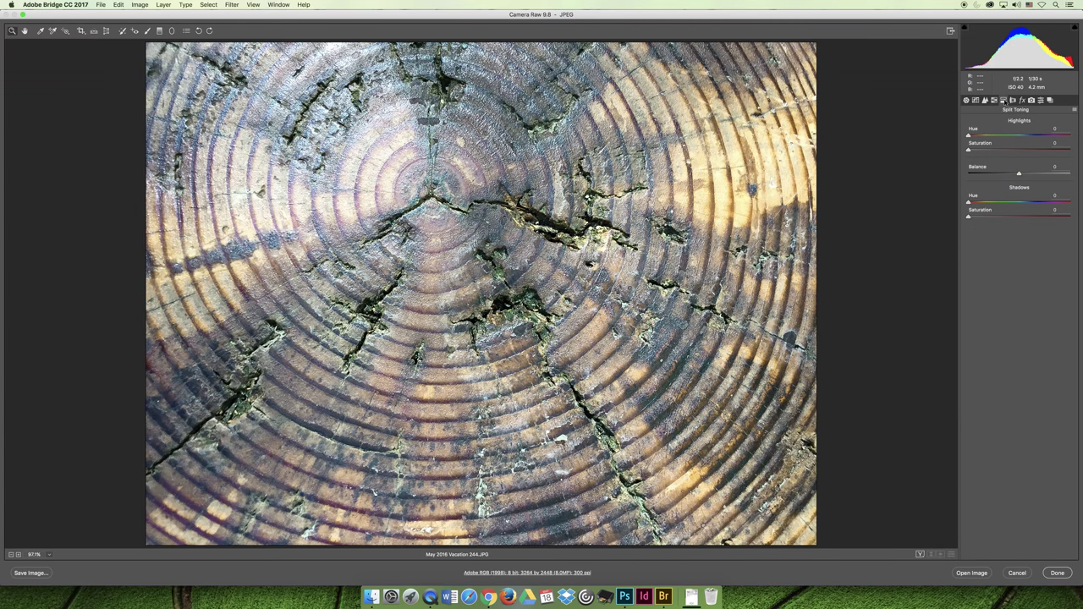
{"action": "left_click_drag", "start_coordinate": [968, 151], "coordinate": [1021, 151]}
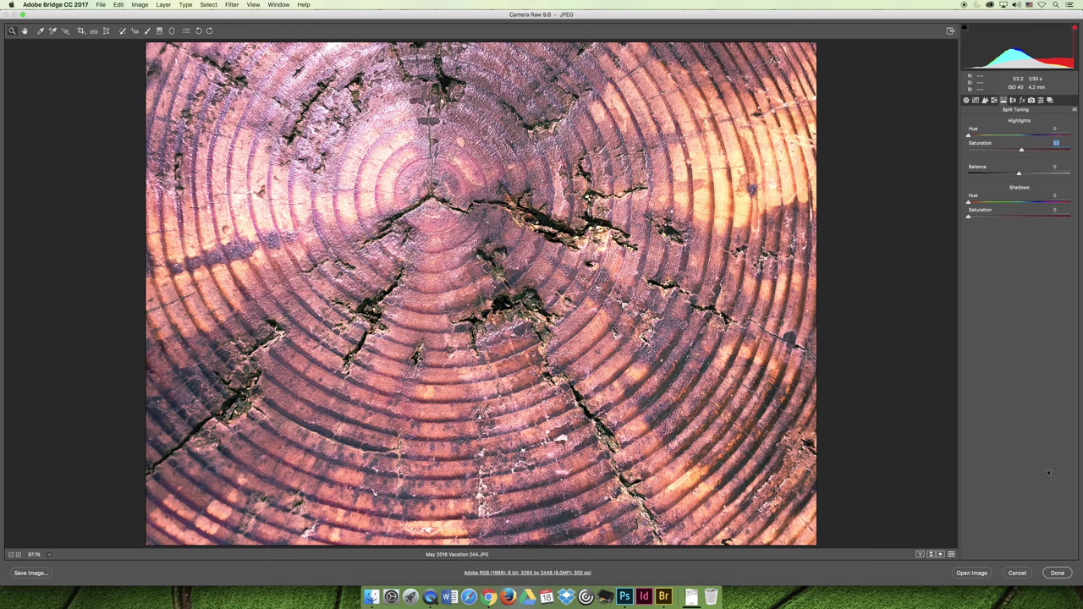
{"action": "left_click", "coordinate": [971, 573]}
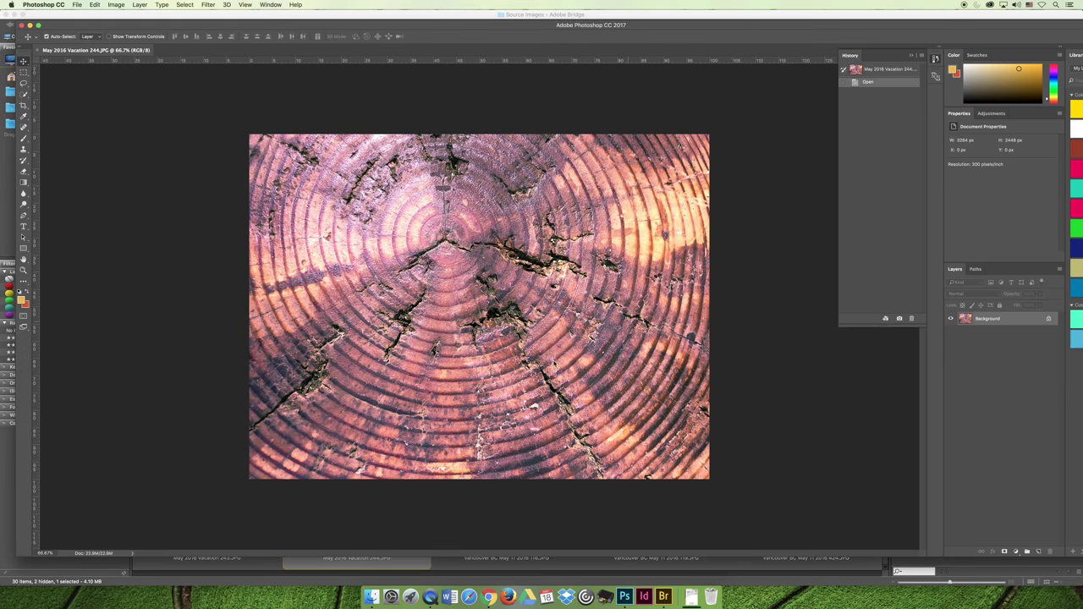